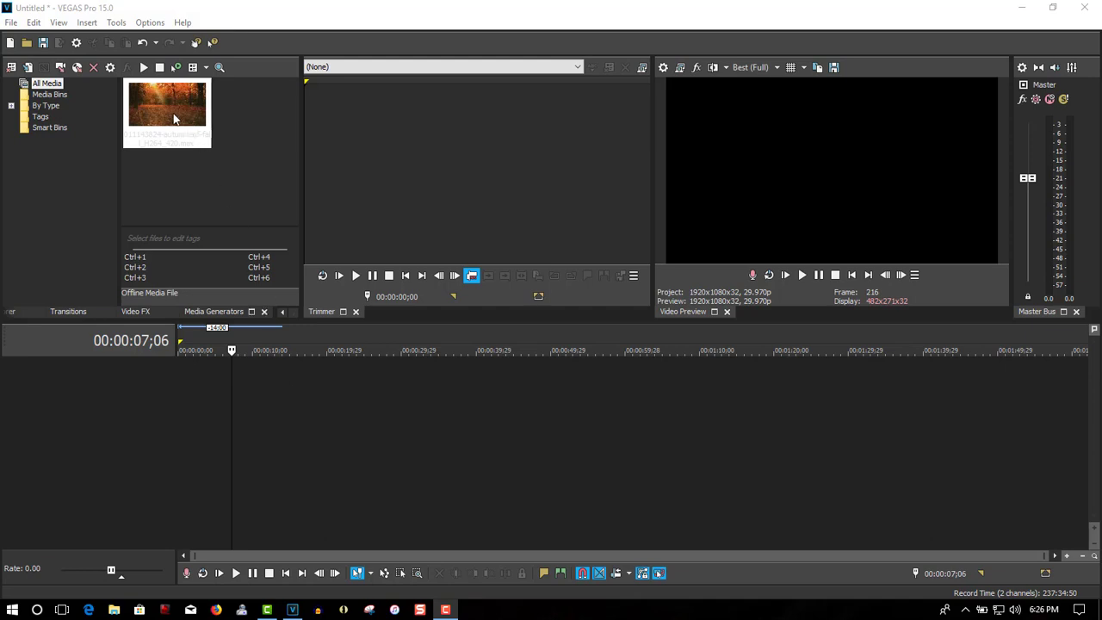
Step: Drag the falling-leaves autumn .mov clip from Project Media onto the empty timeline
left_click_drag(177, 112, 182, 389)
Step: Place the autumn clip at the timeline start and play a few seconds to review it
left_click(187, 420)
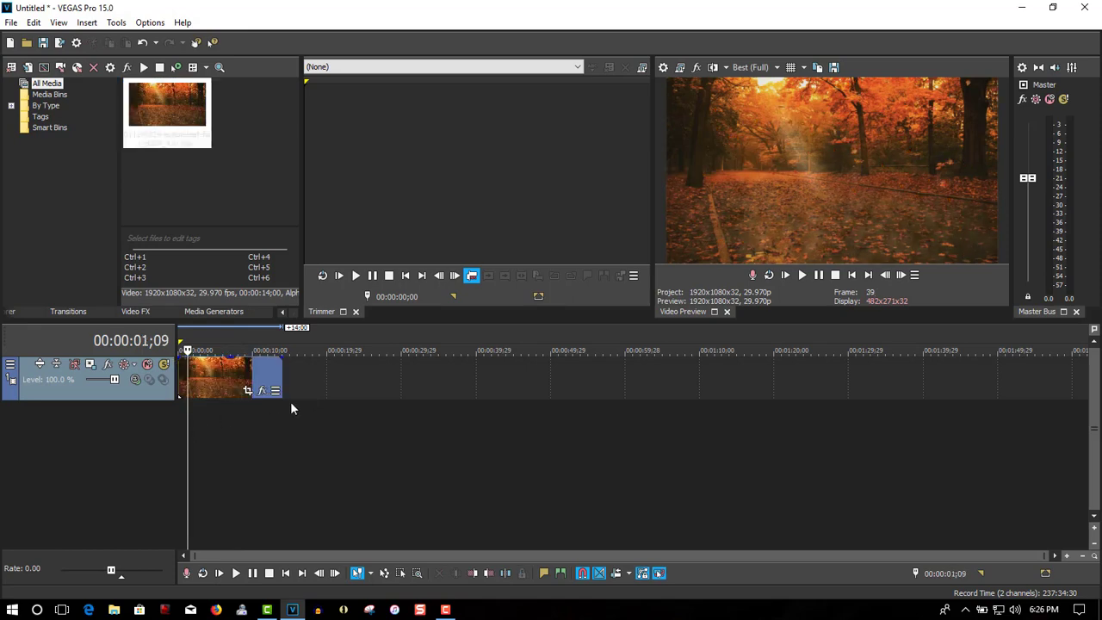
left_click(801, 276)
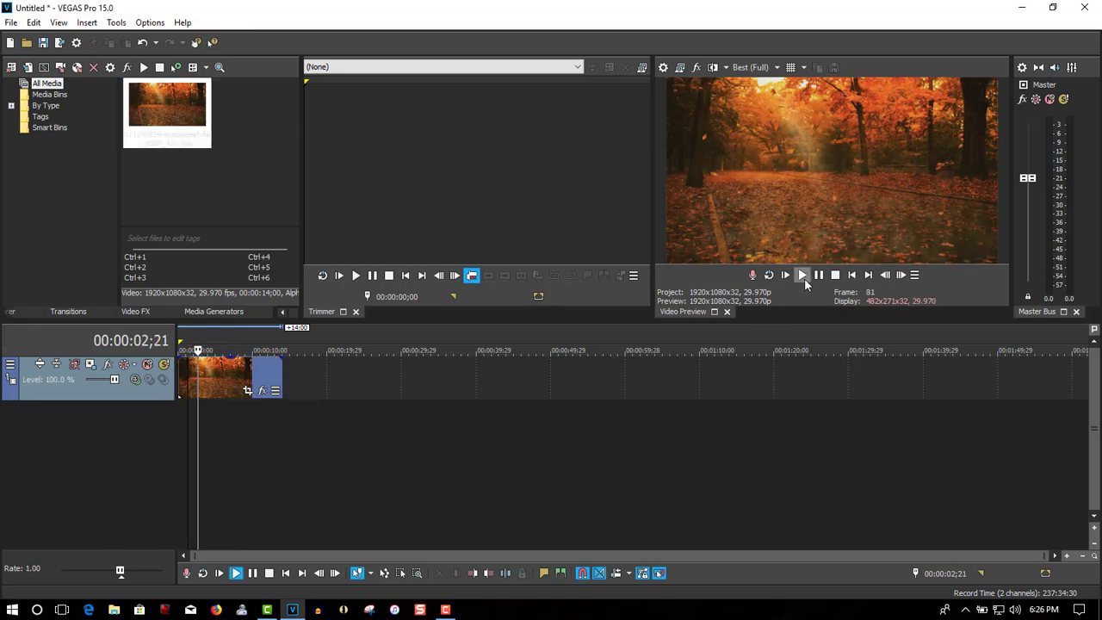
left_click(822, 278)
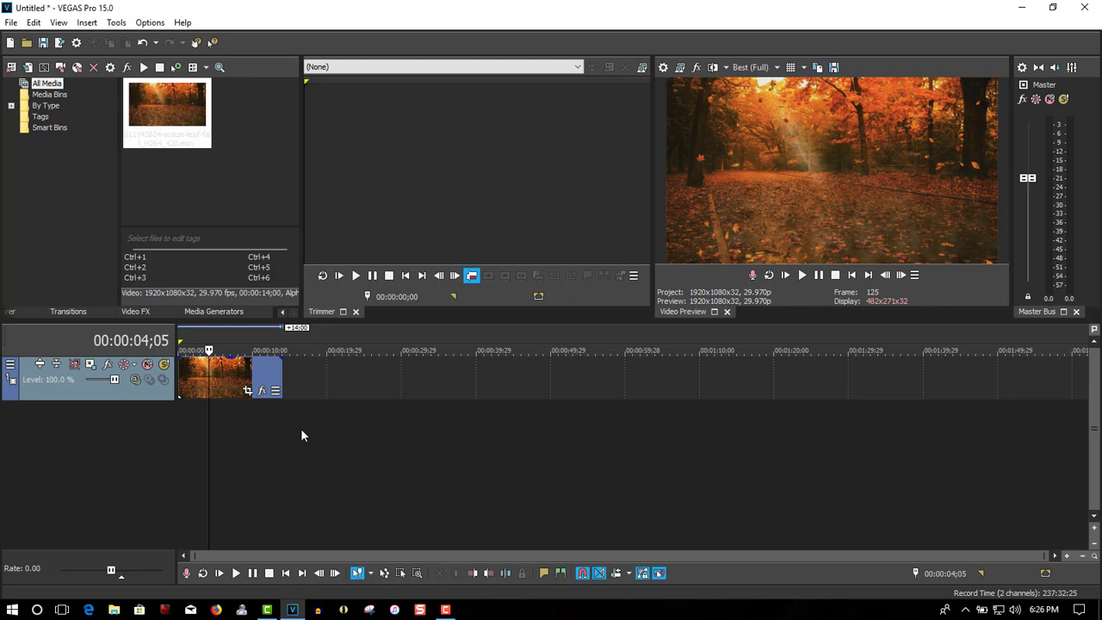
Step: Insert a second video track, move the autumn clip to the top, and list Legacy Text presets
right_click(230, 425)
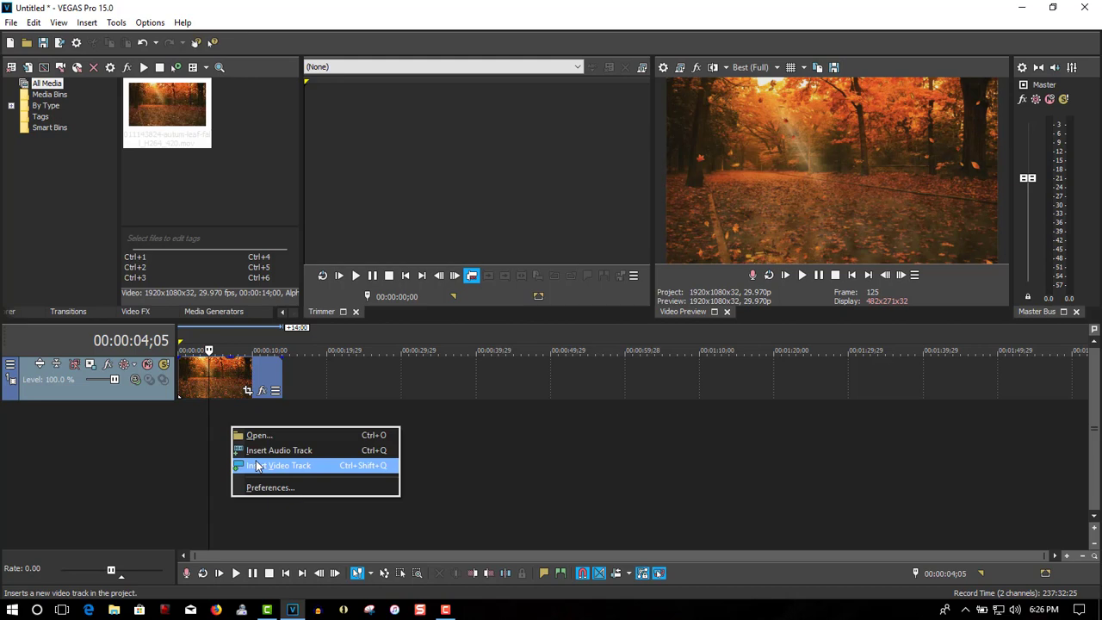
left_click(257, 466)
left_click(222, 417)
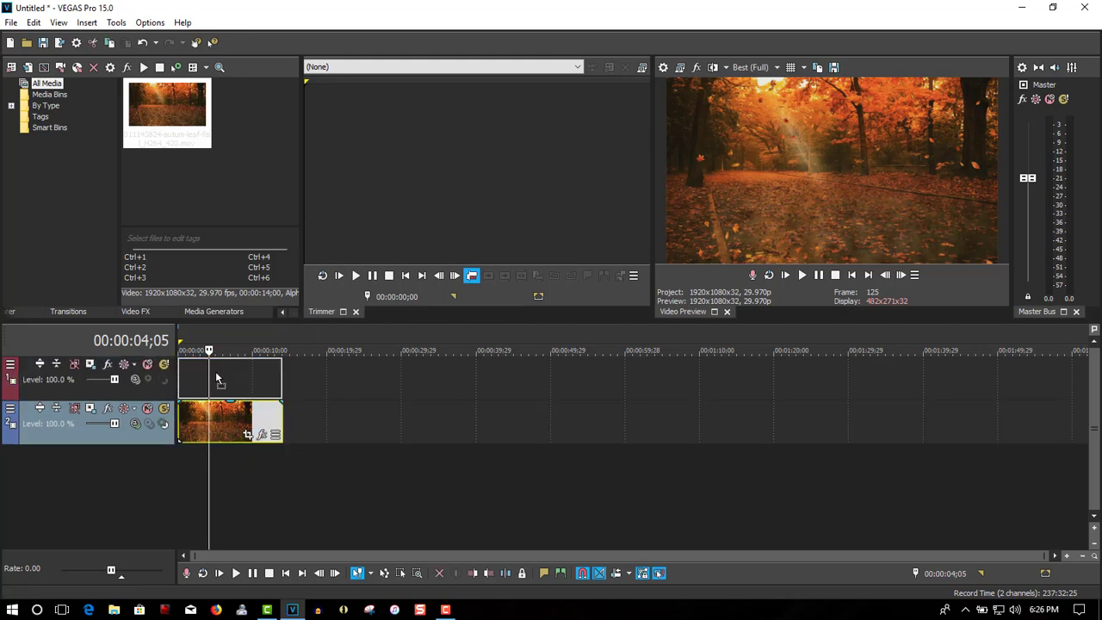
left_click_drag(222, 417, 216, 377)
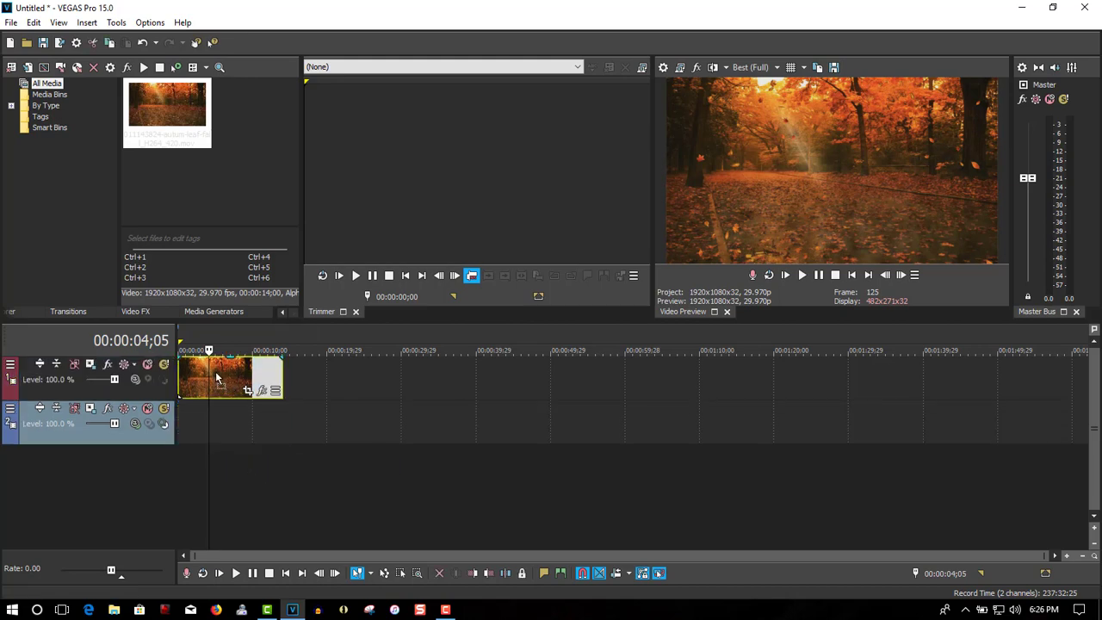
left_click(215, 312)
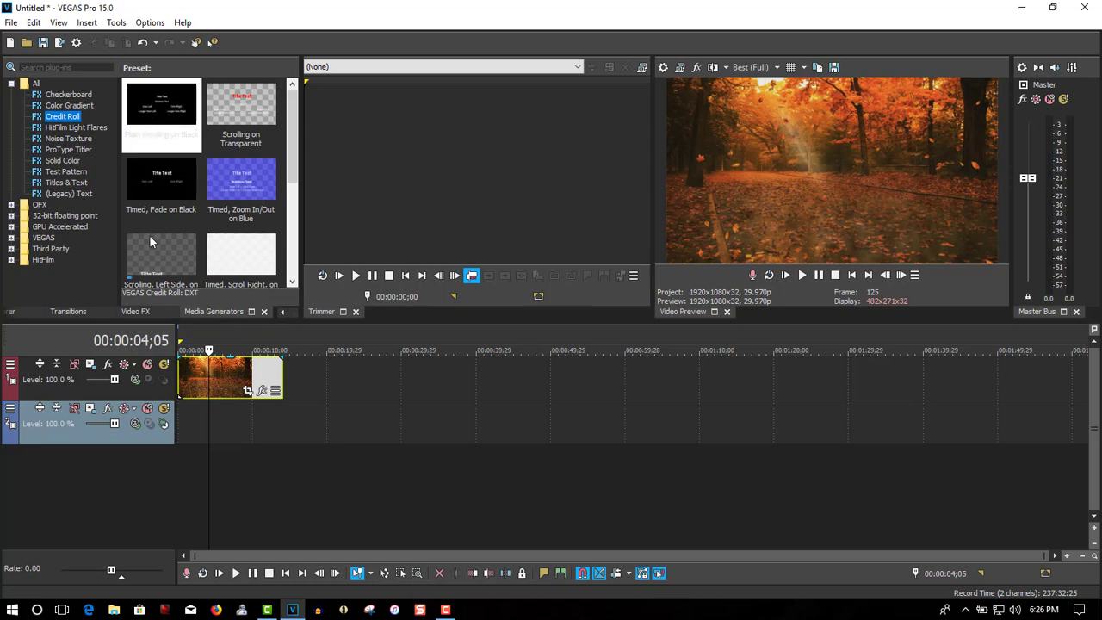
left_click(72, 194)
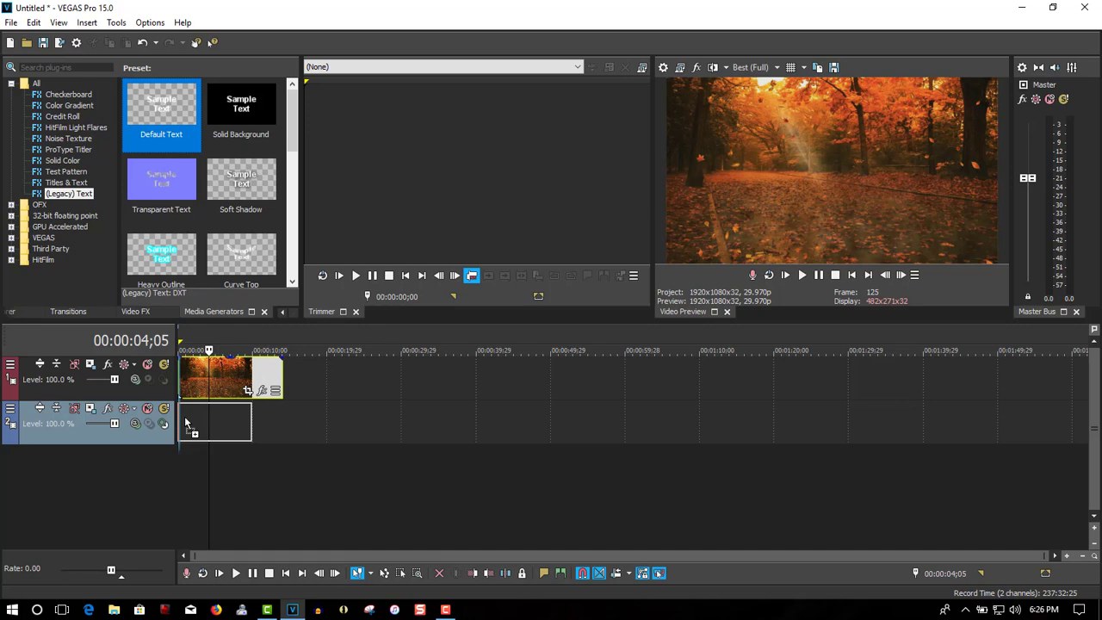
Step: Add a Default Text event on track 2 and replace its sample text with AUTUMN
left_click_drag(157, 106, 237, 430)
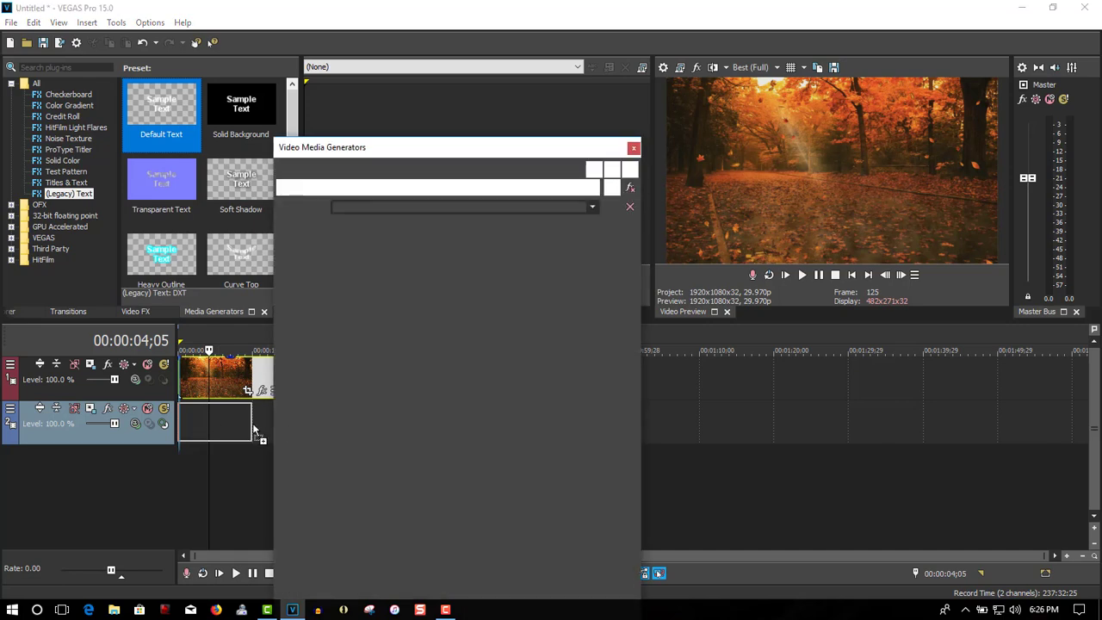
mouse_move(569, 395)
left_mouse_down()
mouse_move(422, 345)
mouse_move(295, 260)
left_mouse_up()
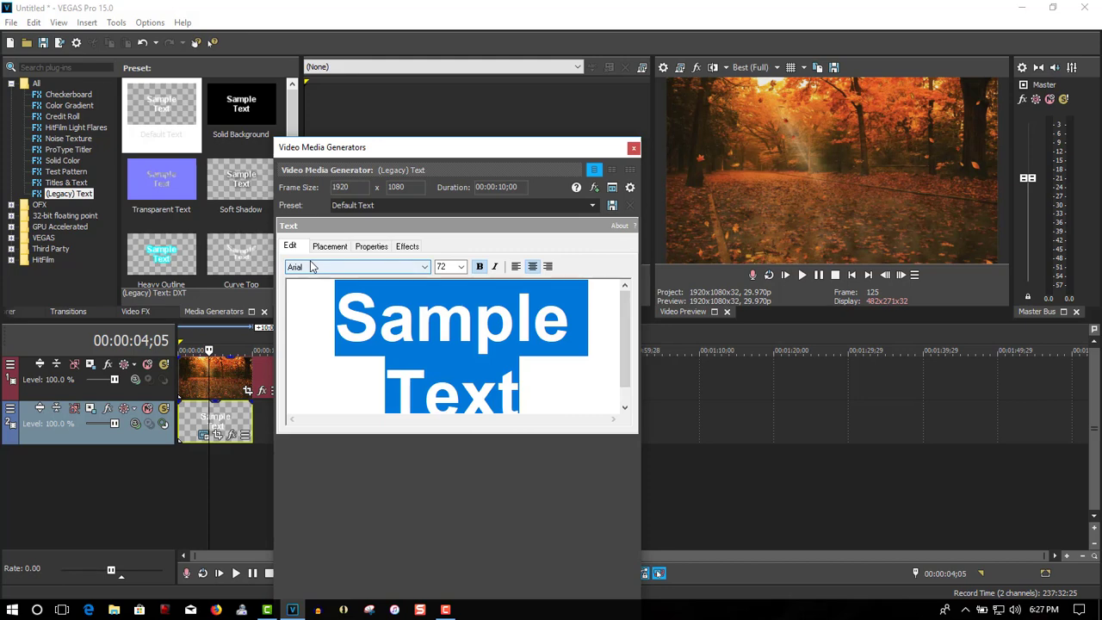
type("A")
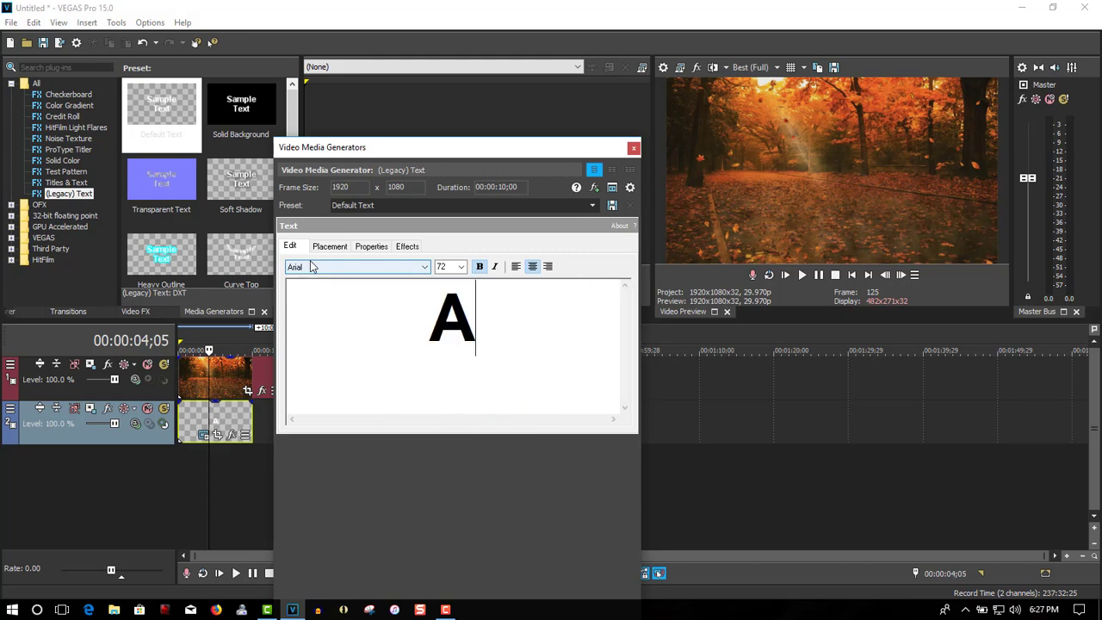
type("UTU")
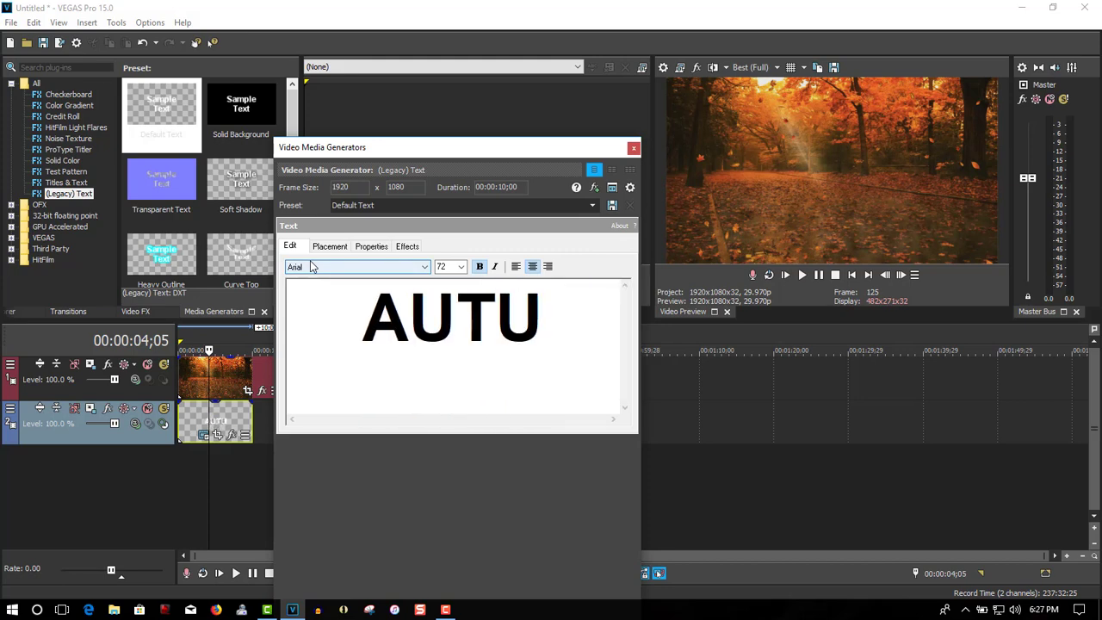
type("MN")
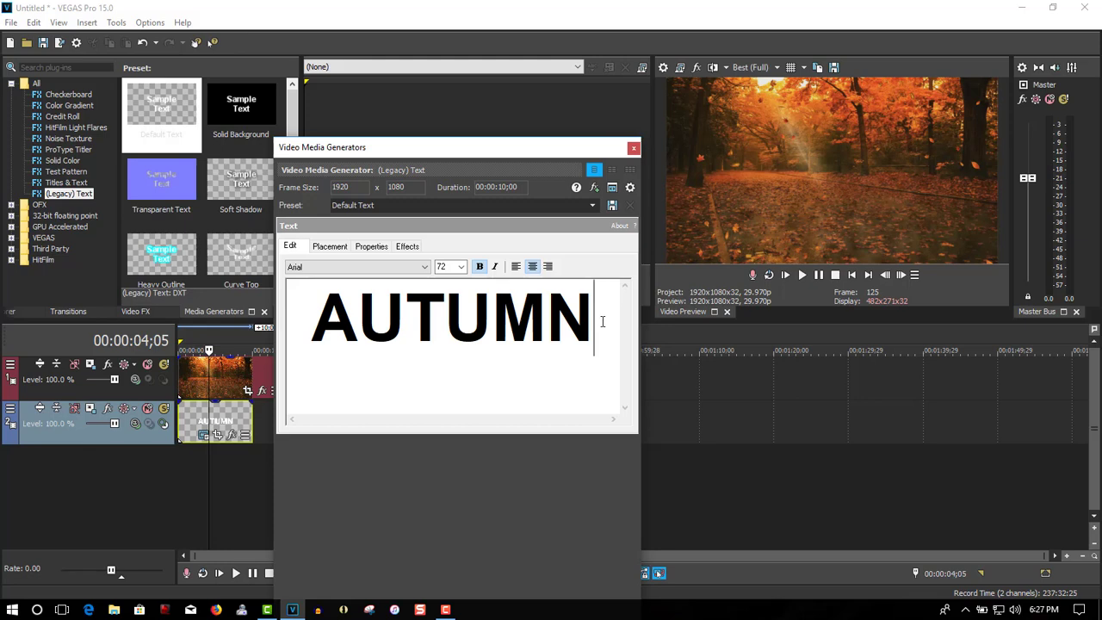
left_click_drag(602, 321, 308, 320)
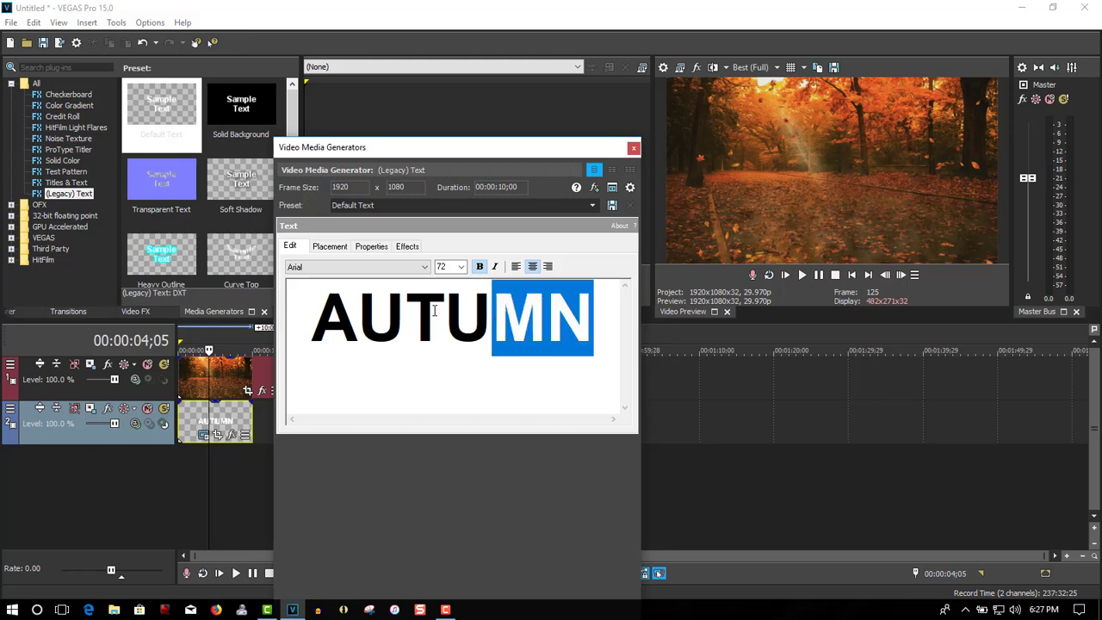
Step: Set the AUTUMN title to Impact font at size 126, then move the generator window aside
left_click(336, 270)
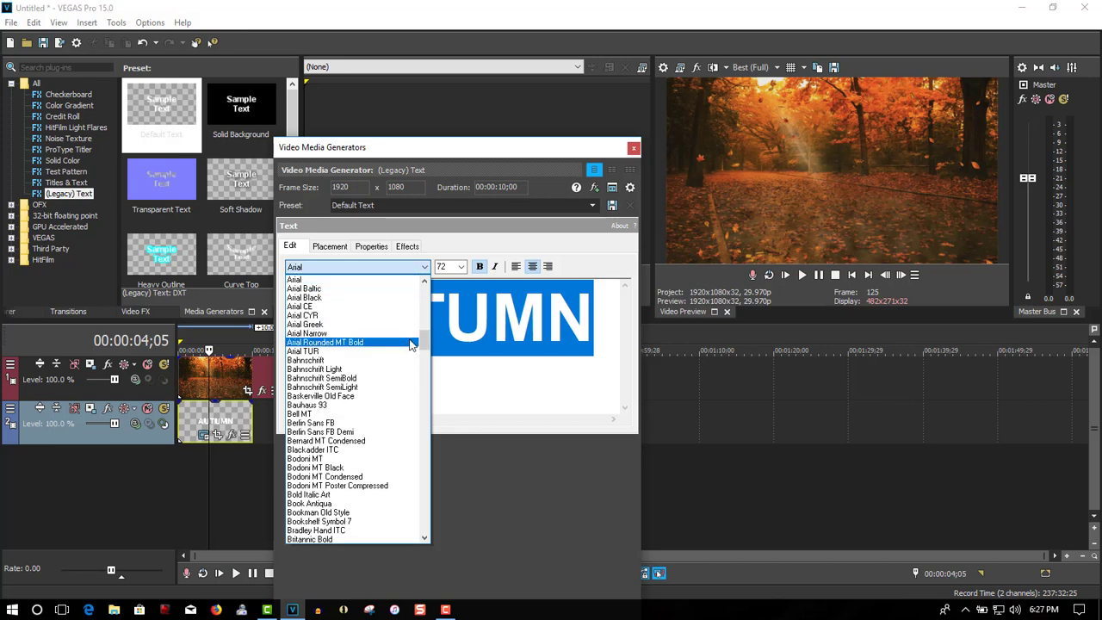
left_click_drag(424, 342, 423, 410)
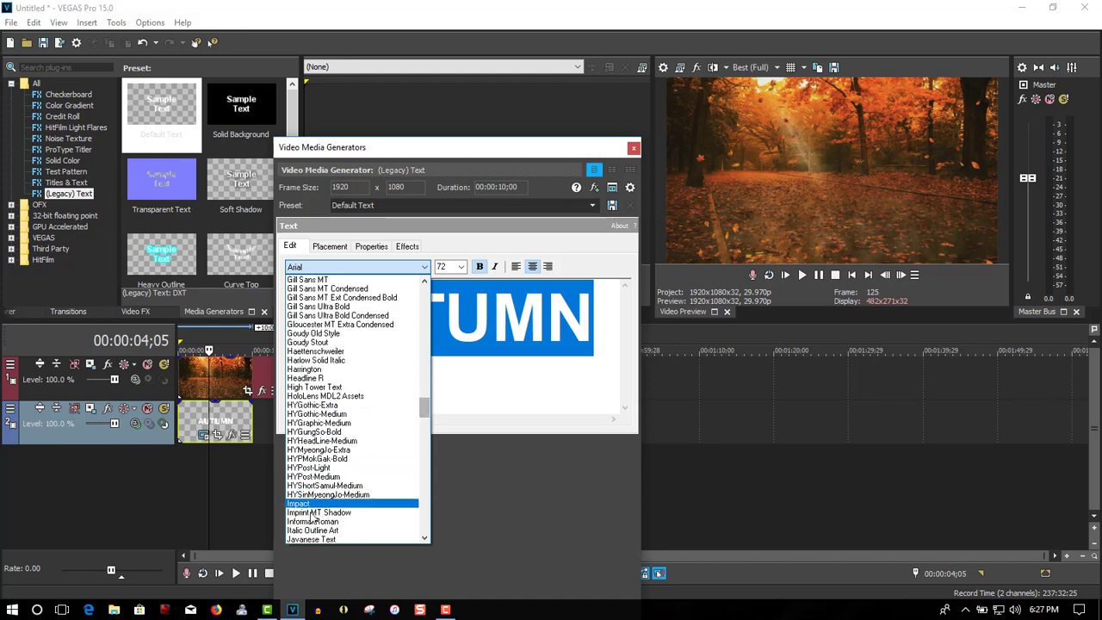
left_click(311, 506)
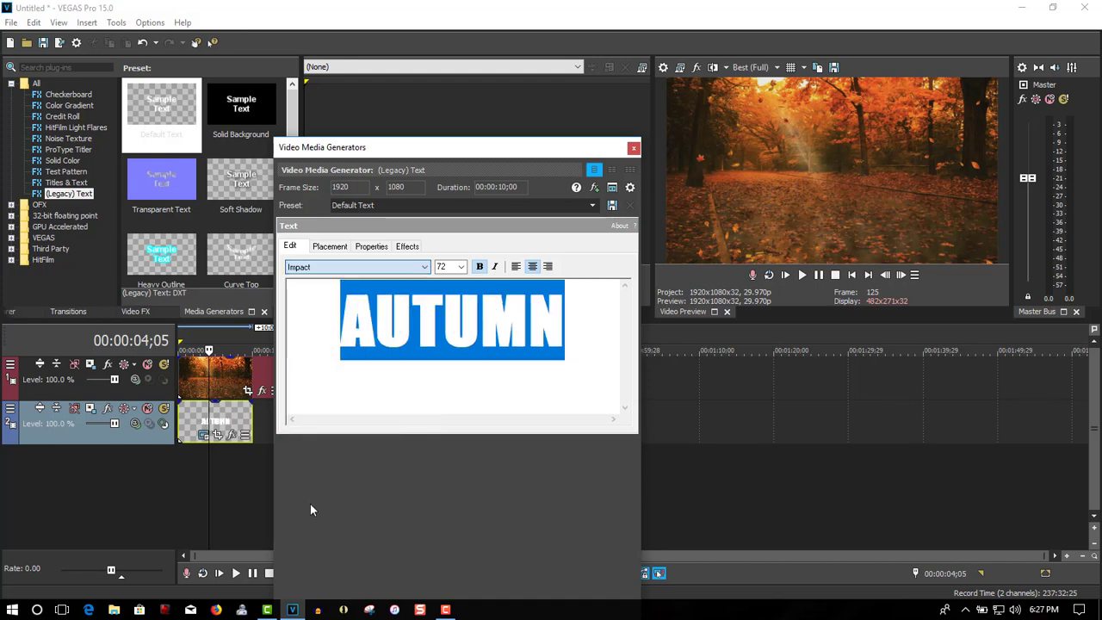
left_click(460, 267)
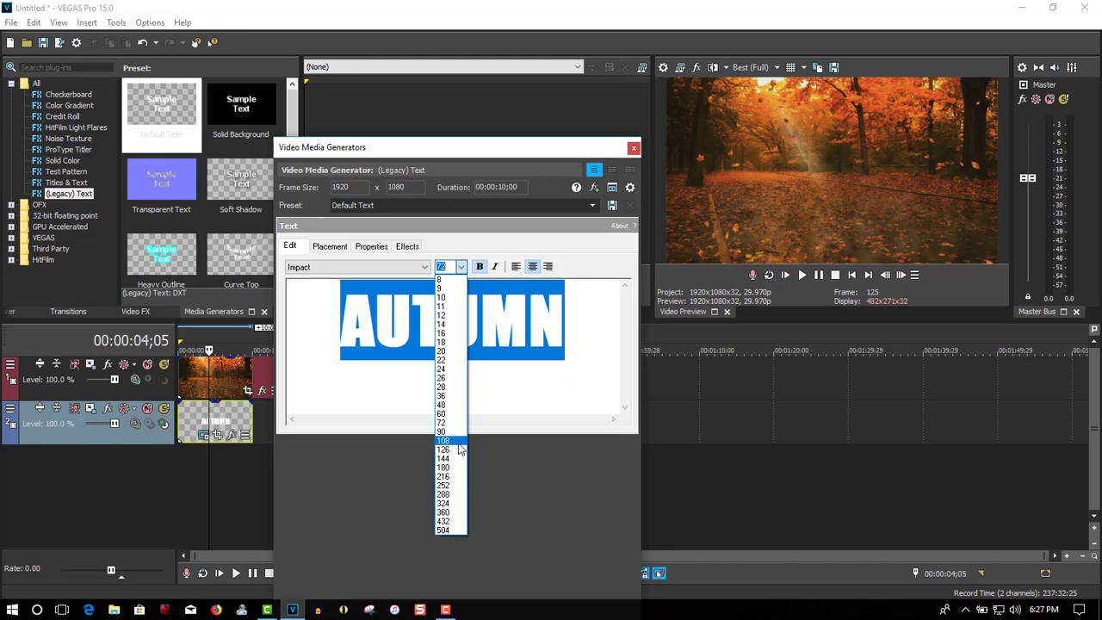
left_click(453, 450)
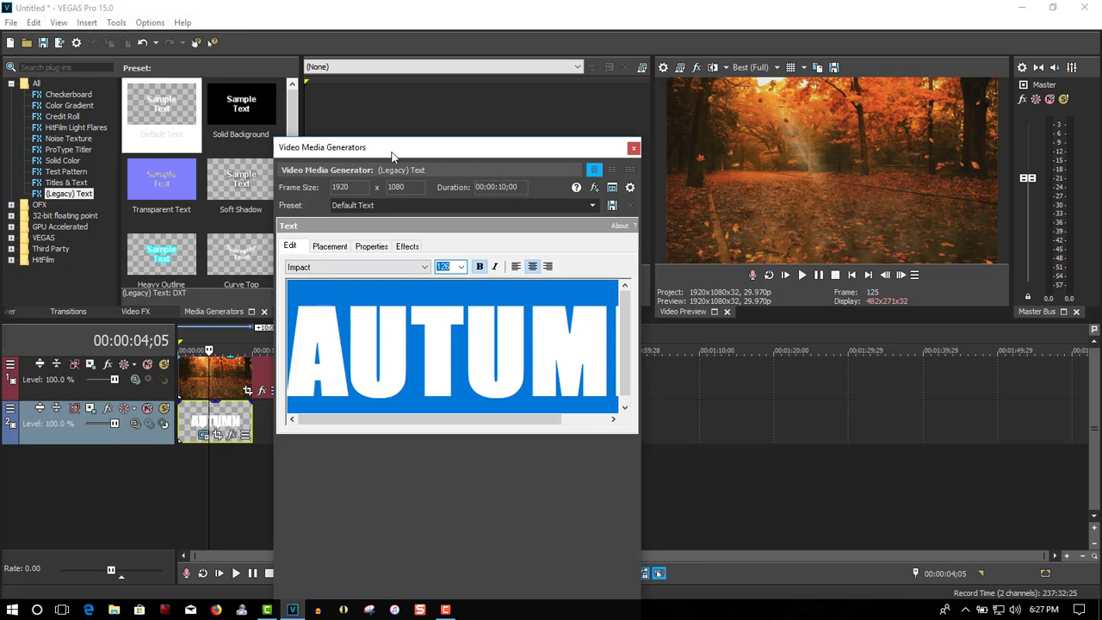
mouse_move(393, 155)
left_mouse_down()
mouse_move(477, 161)
mouse_move(448, 178)
left_mouse_up()
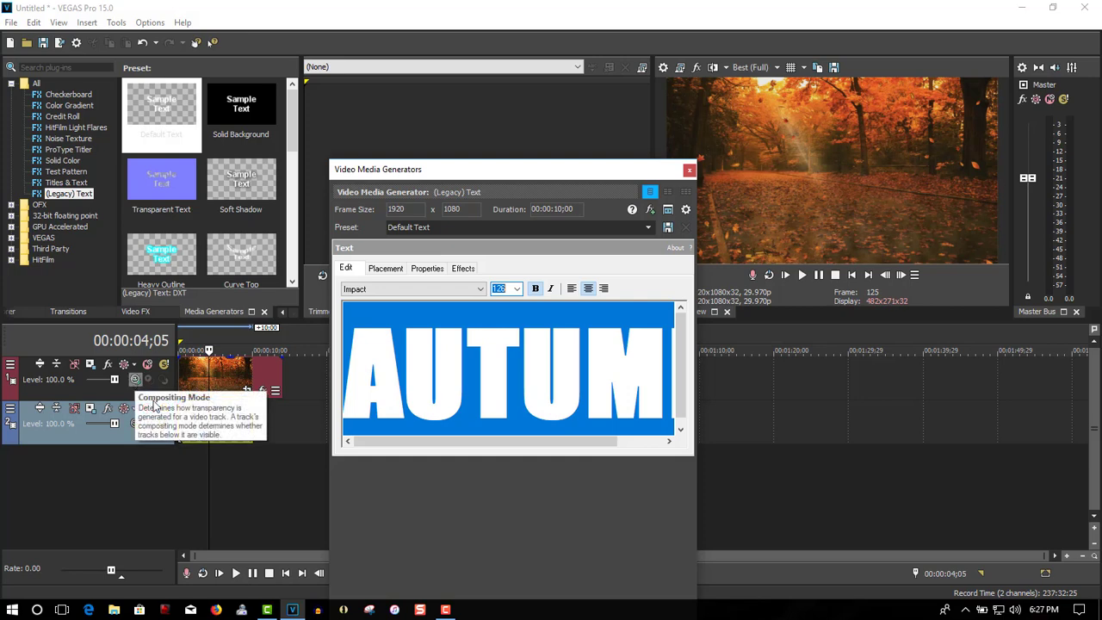
Step: Set the track compositing to Multiply (mask) so the footage shows only through AUTUMN
left_click(134, 380)
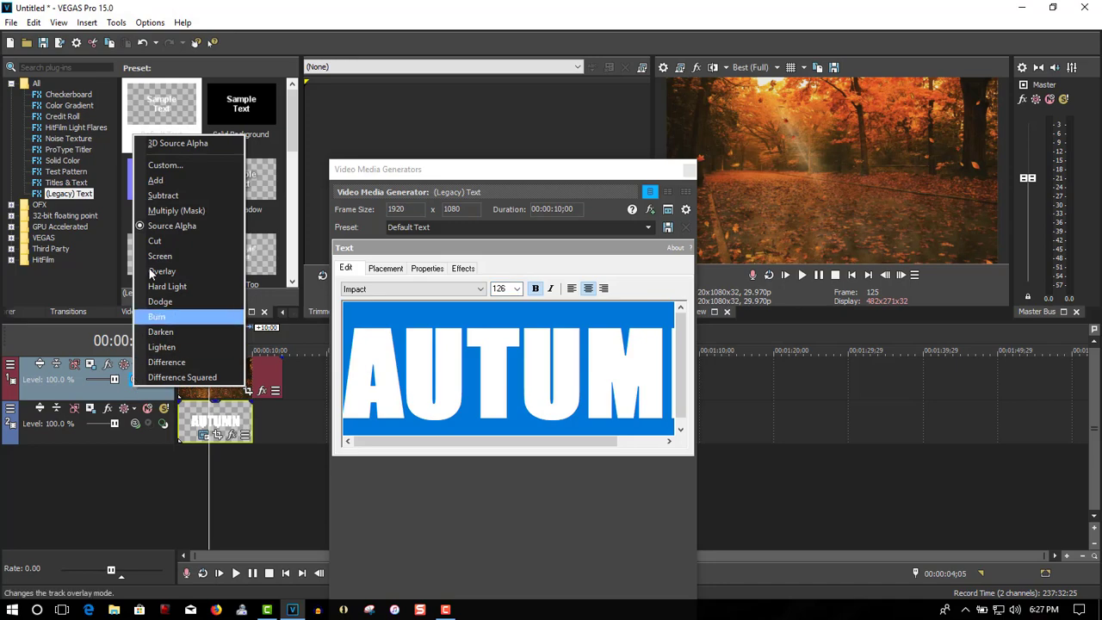
left_click(156, 210)
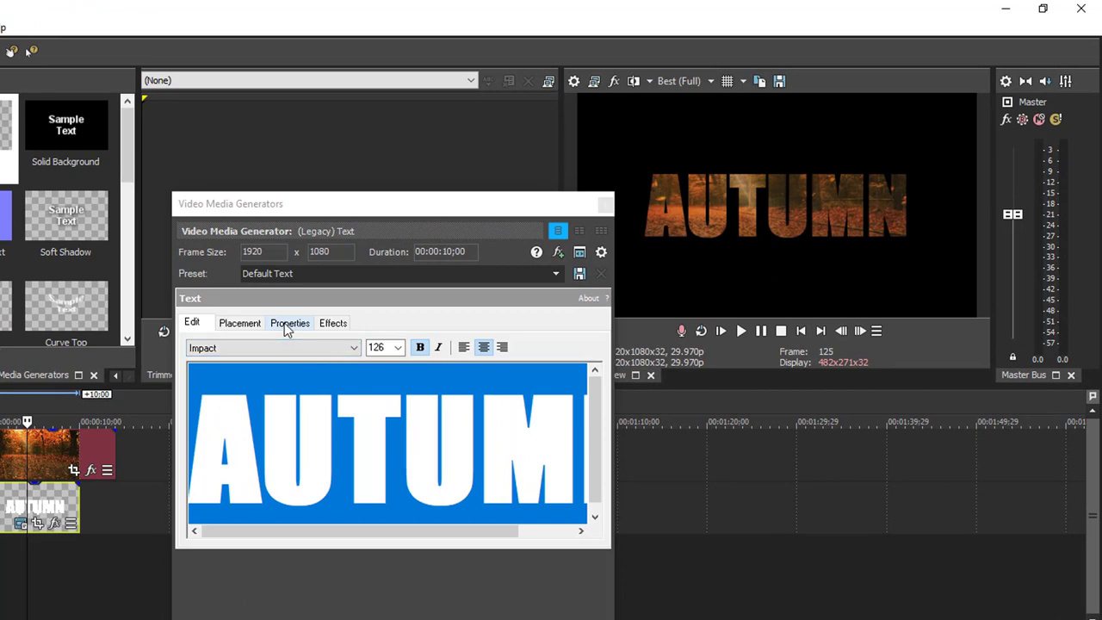
left_click(287, 325)
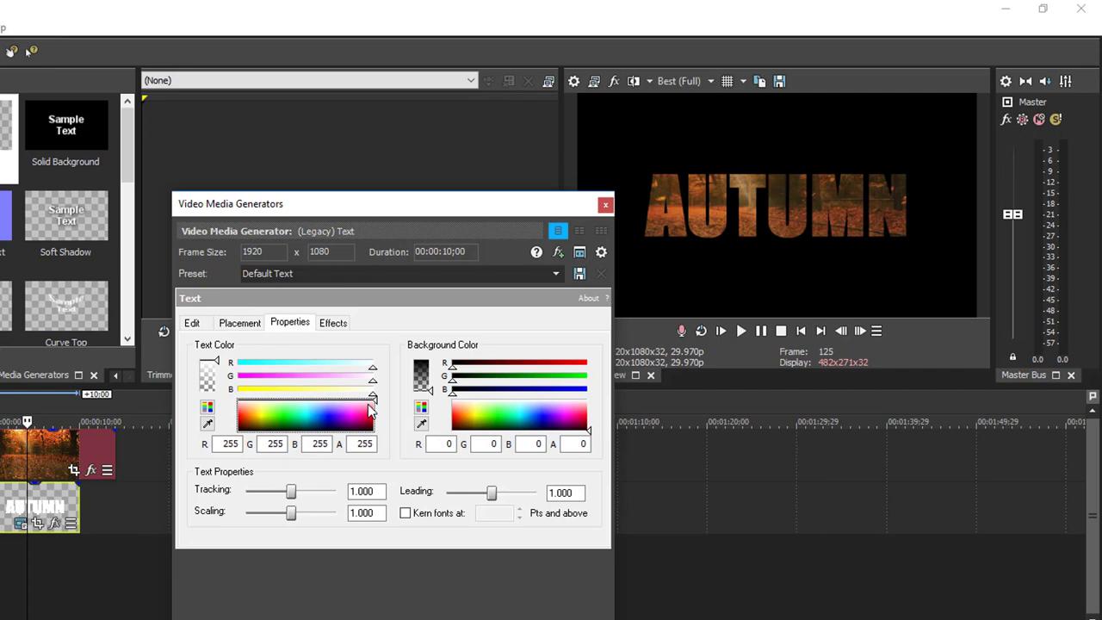
Step: Set the AUTUMN text colour to pure black (R, G, B all 0)
mouse_move(369, 411)
left_mouse_down()
mouse_move(319, 421)
mouse_move(263, 403)
mouse_move(229, 435)
left_mouse_up()
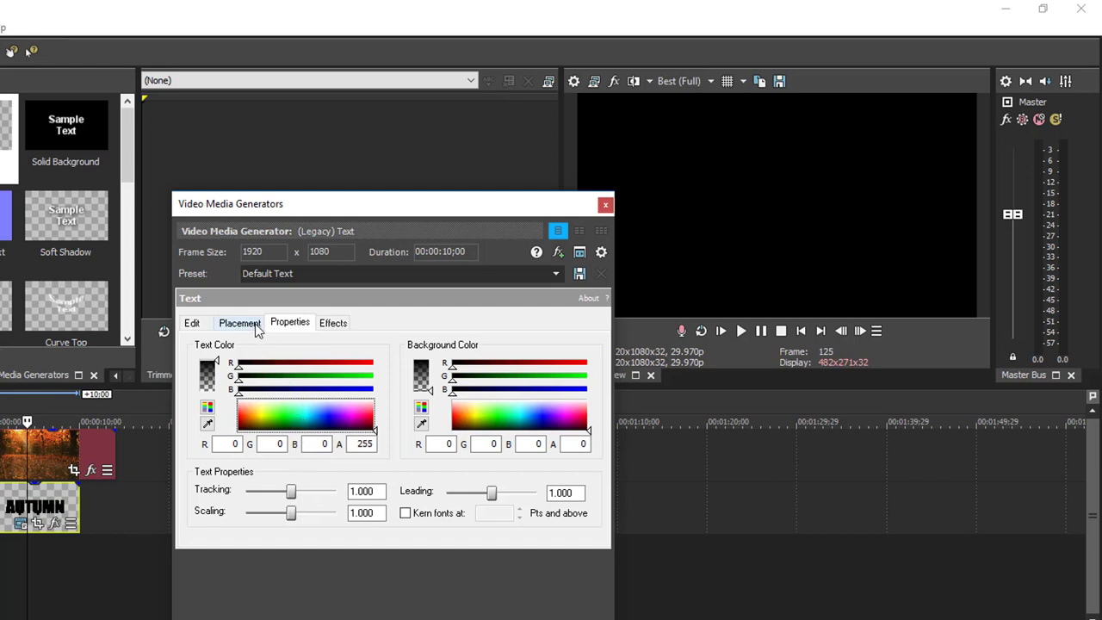
Step: Turn on a white (255, 255, 255) outline around the AUTUMN letters
left_click(332, 324)
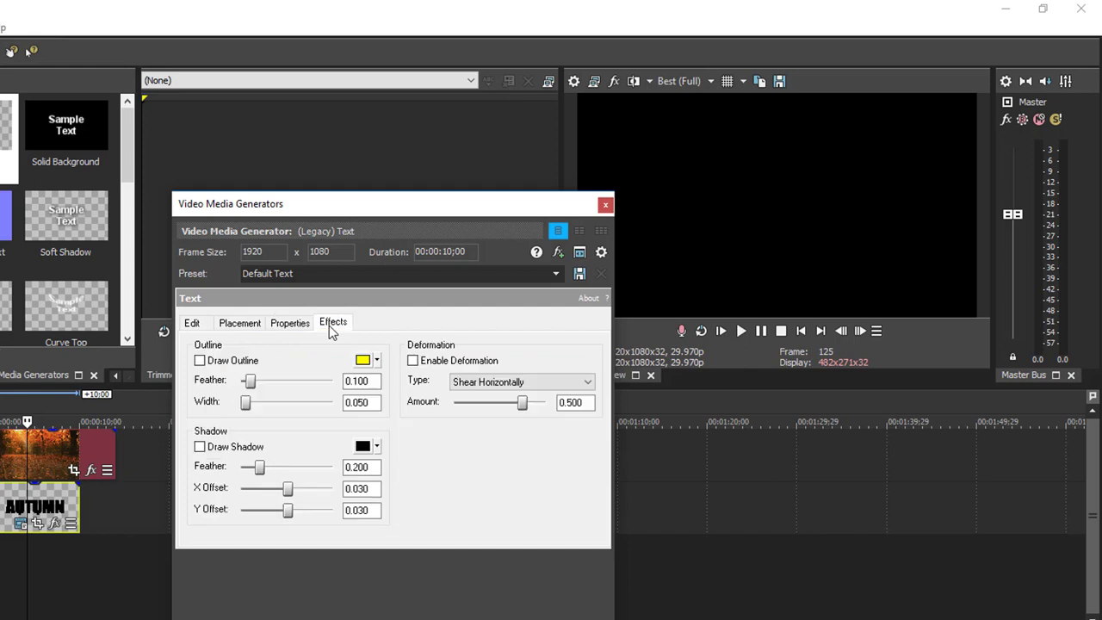
left_click(212, 364)
left_click(364, 359)
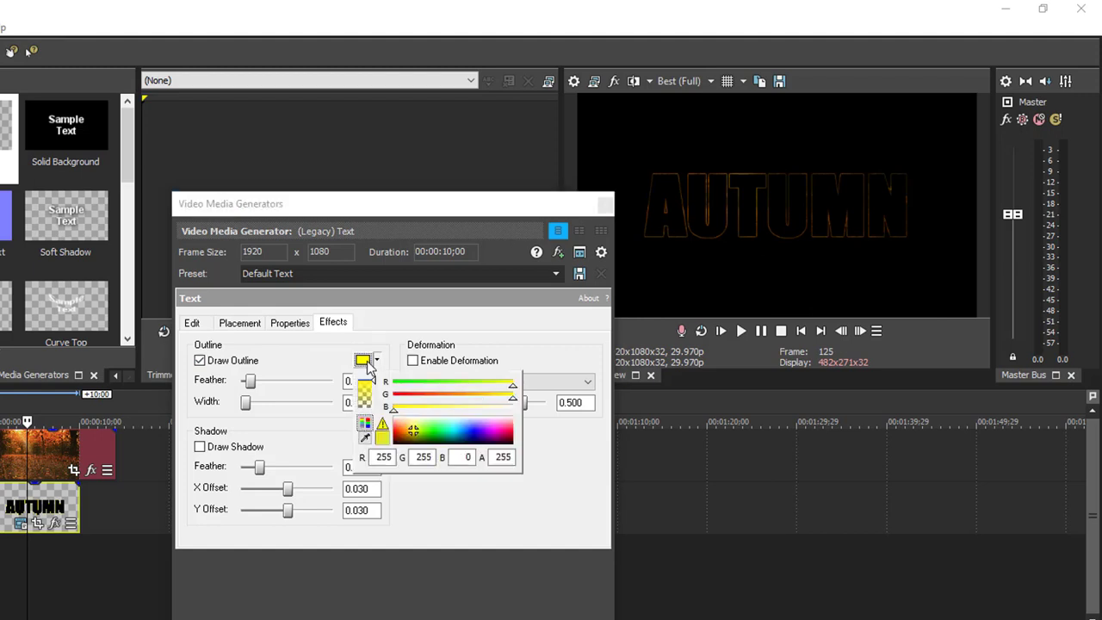
left_click(401, 424)
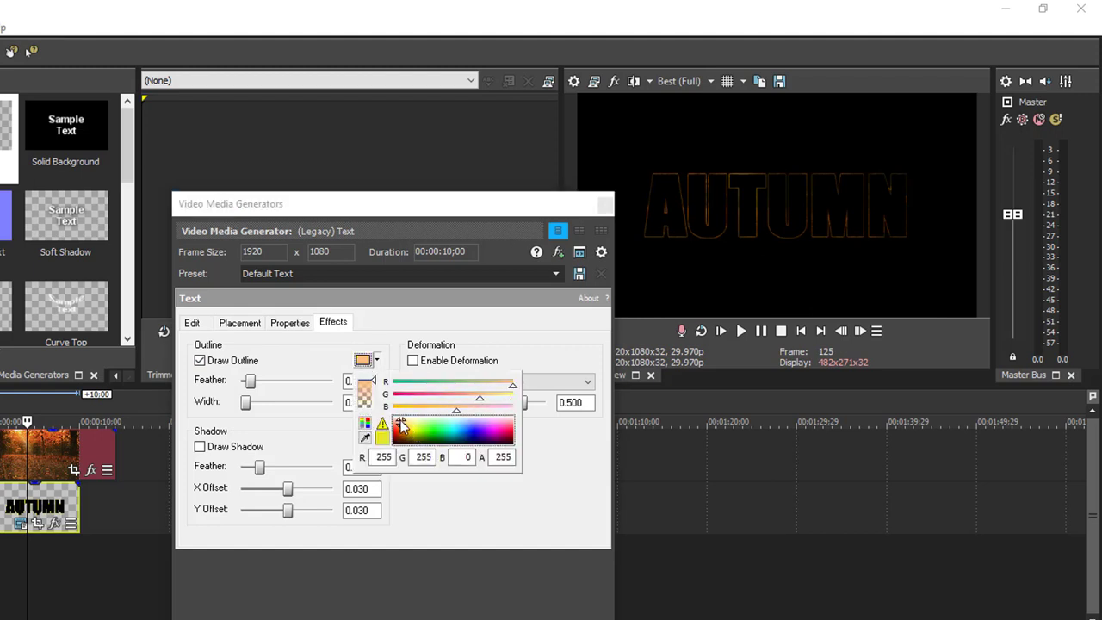
left_click_drag(401, 423, 394, 422)
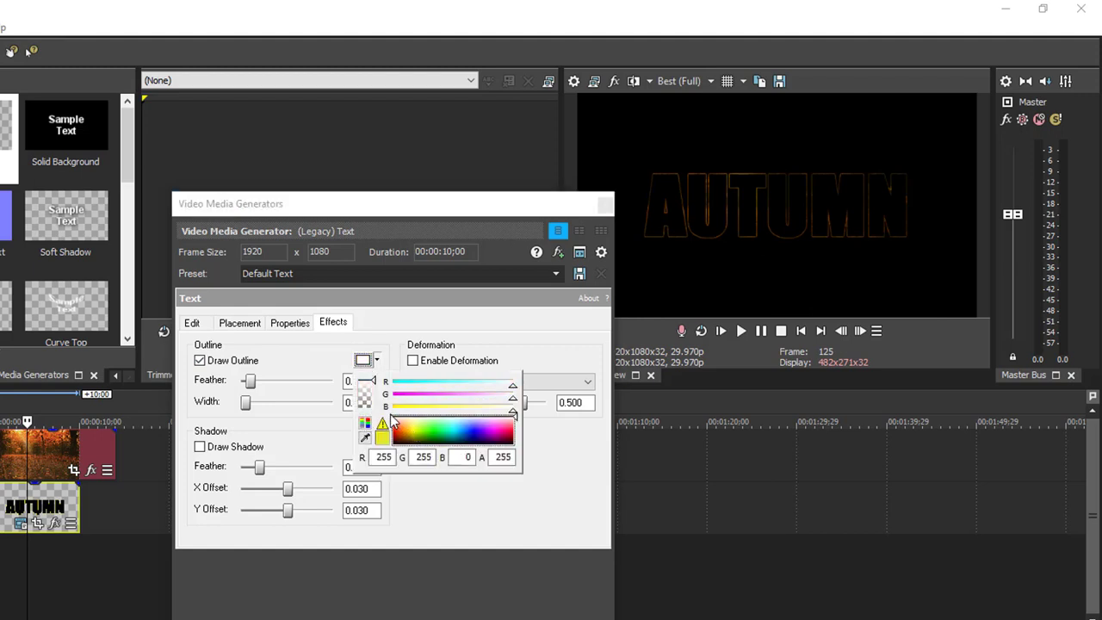
left_click(388, 418)
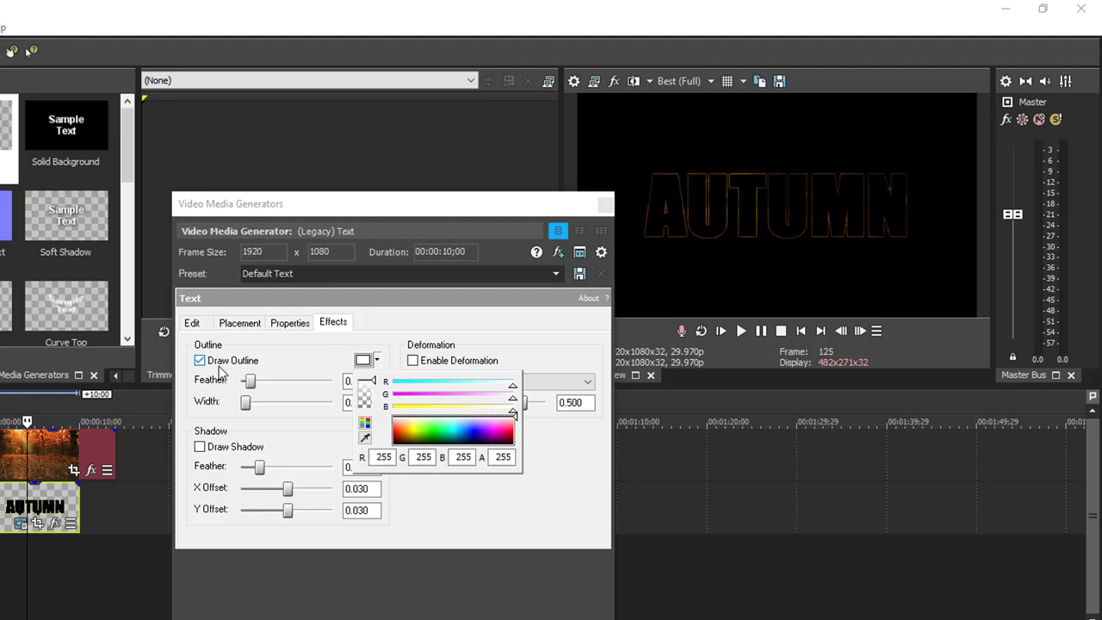
Step: Widen the AUTUMN outline to about 0.963 for a thick autumn-footage border
left_click(246, 404)
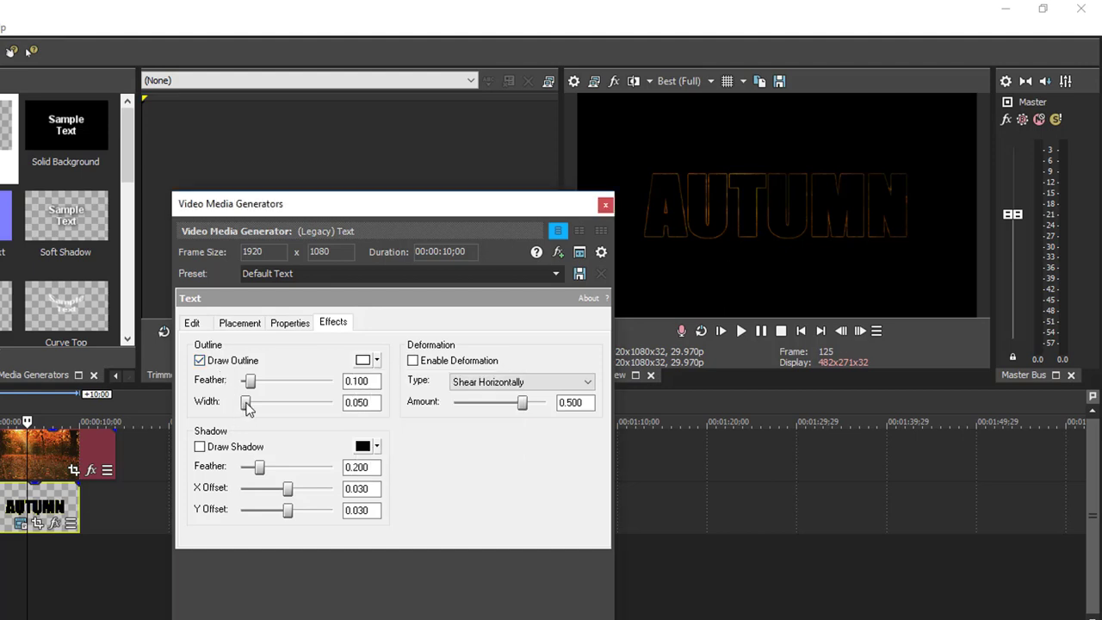
left_click_drag(246, 404, 332, 410)
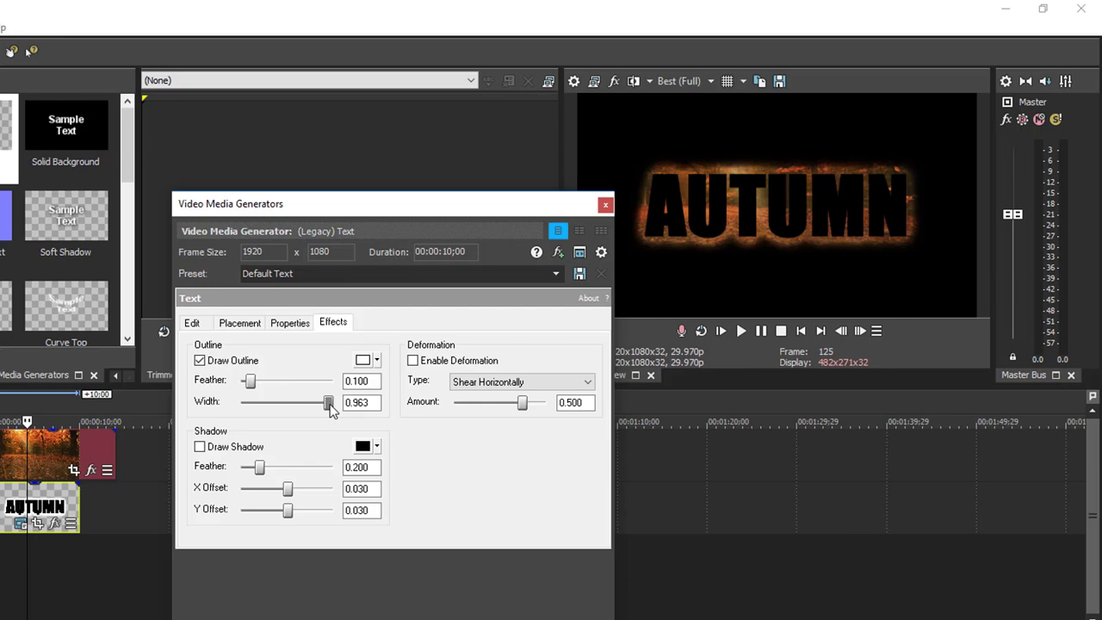
left_click(290, 324)
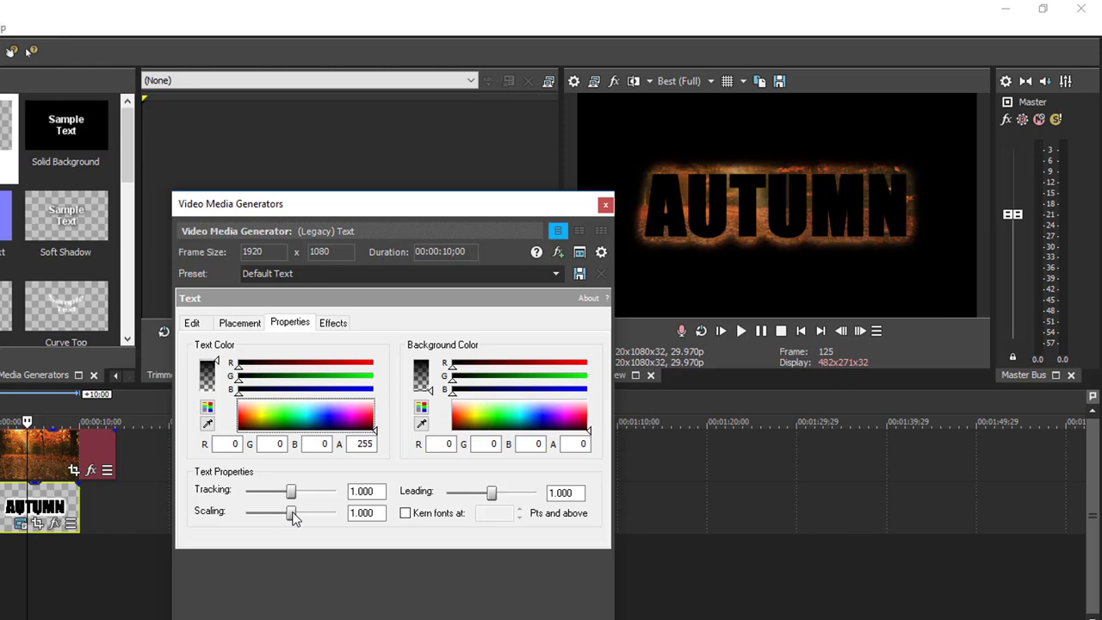
Step: Set the AUTUMN text scaling to 1.222 and tracking to 1.074
left_click_drag(293, 515, 299, 515)
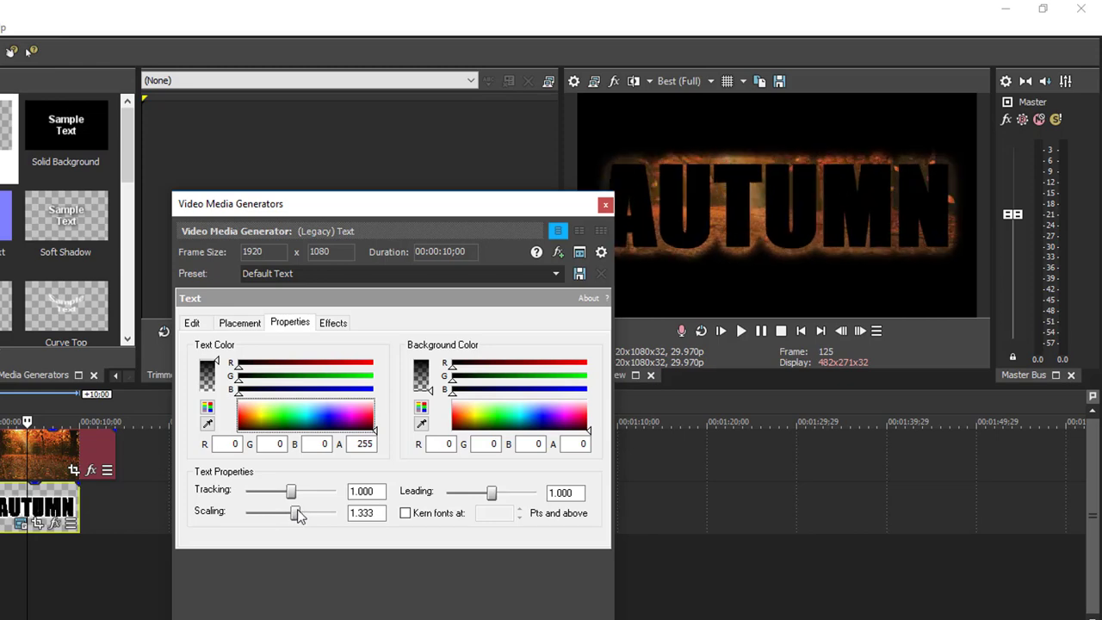
left_click_drag(296, 515, 295, 515)
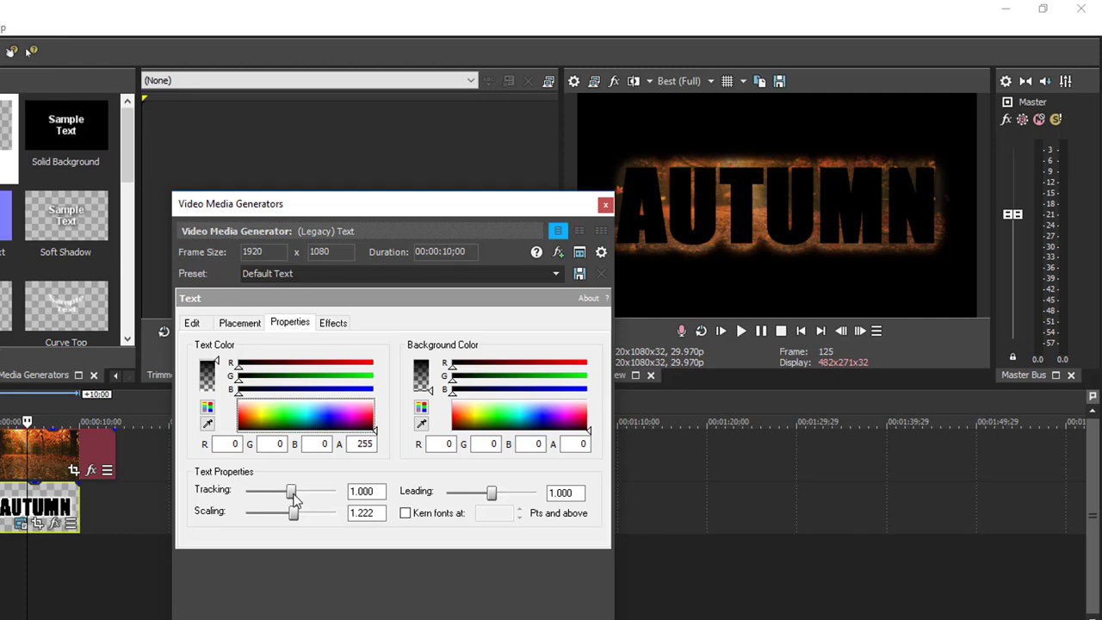
left_click_drag(292, 496, 295, 498)
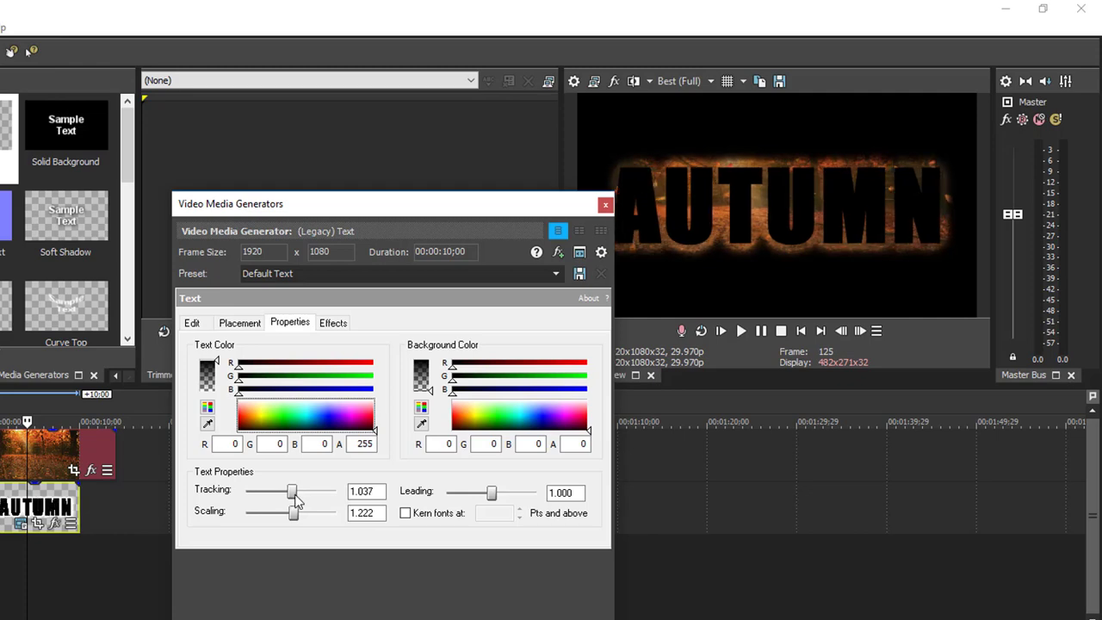
left_click_drag(295, 500, 299, 503)
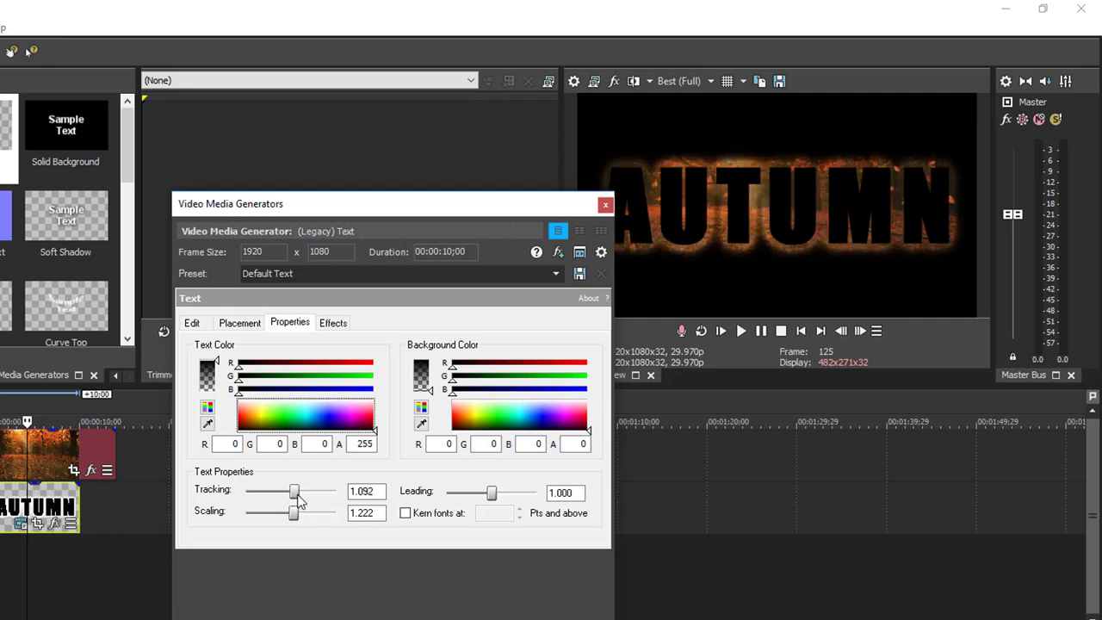
left_click_drag(299, 503, 297, 503)
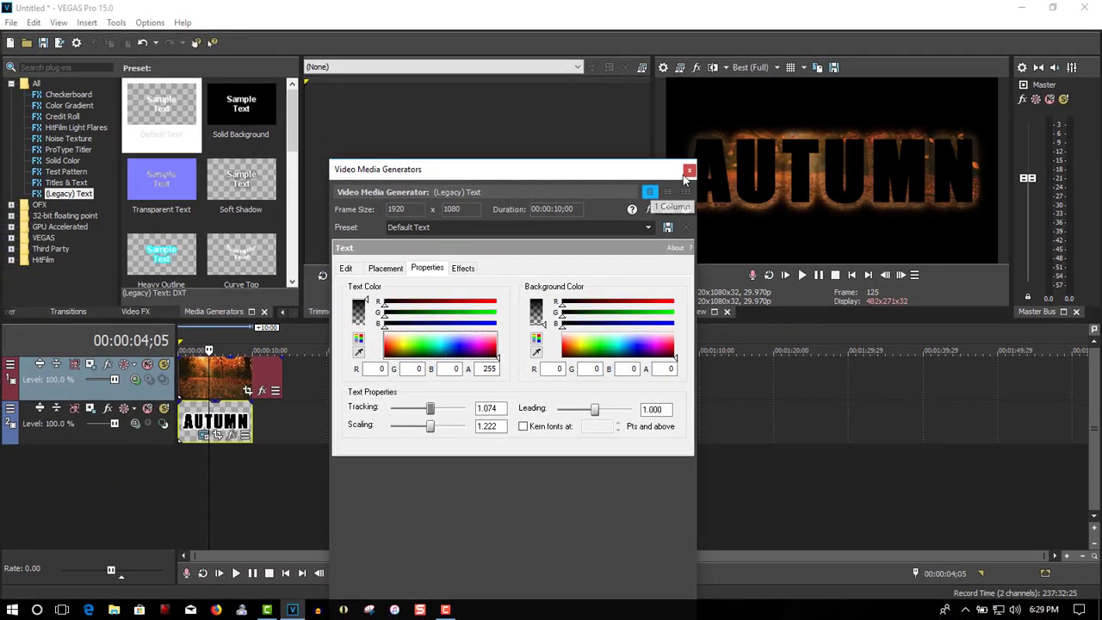
Step: Extend the AUTUMN text event to match the video length and return to the project start
left_click(689, 170)
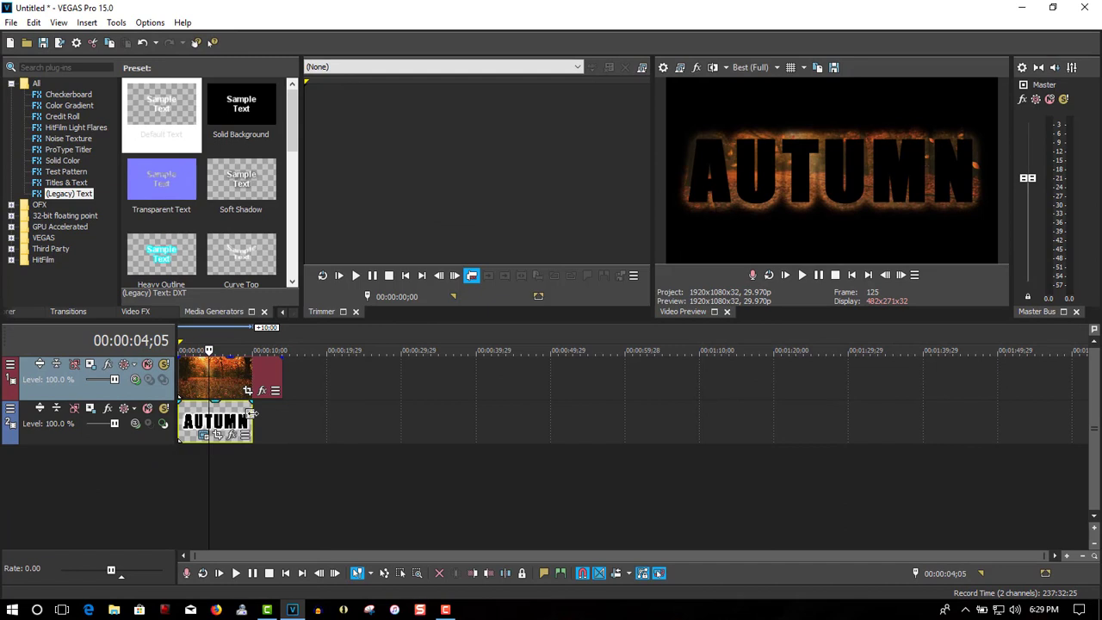
left_click_drag(251, 413, 283, 413)
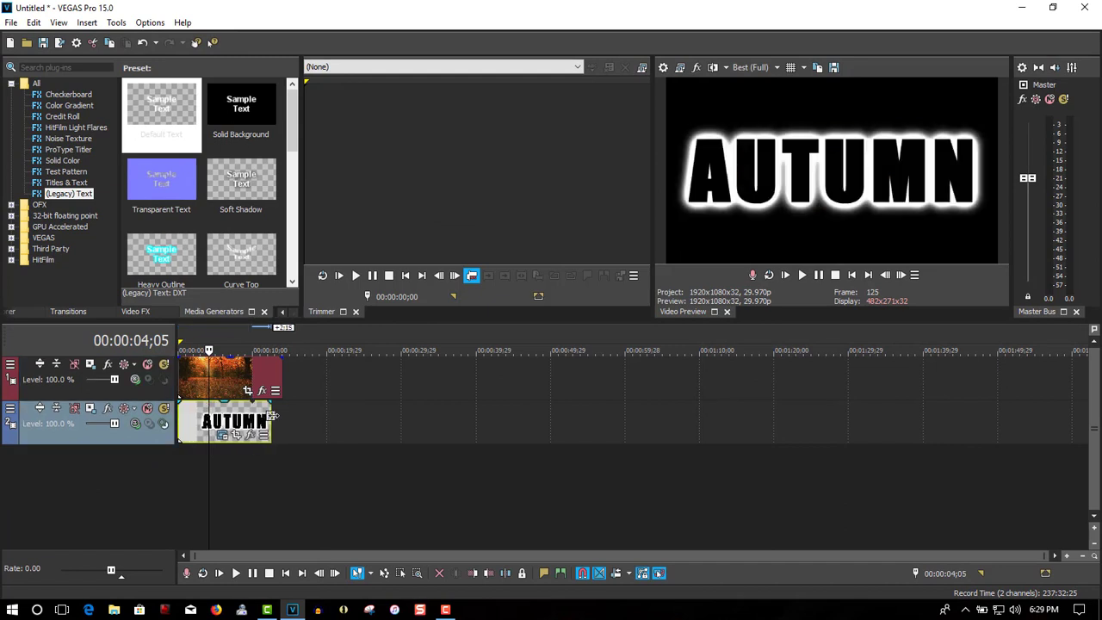
left_click(854, 274)
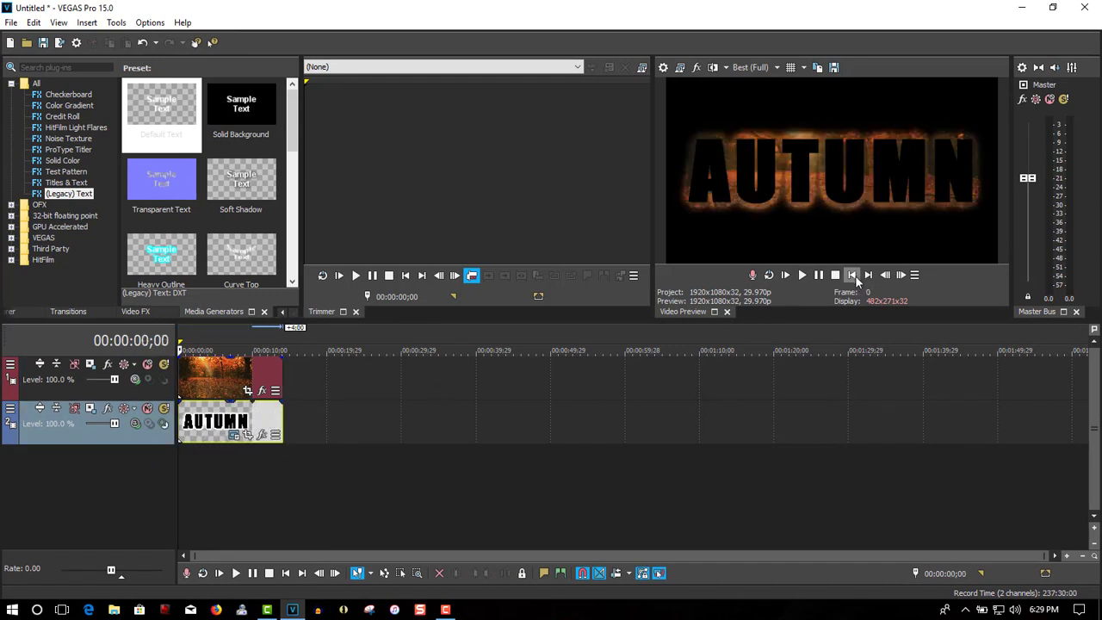
left_click(801, 274)
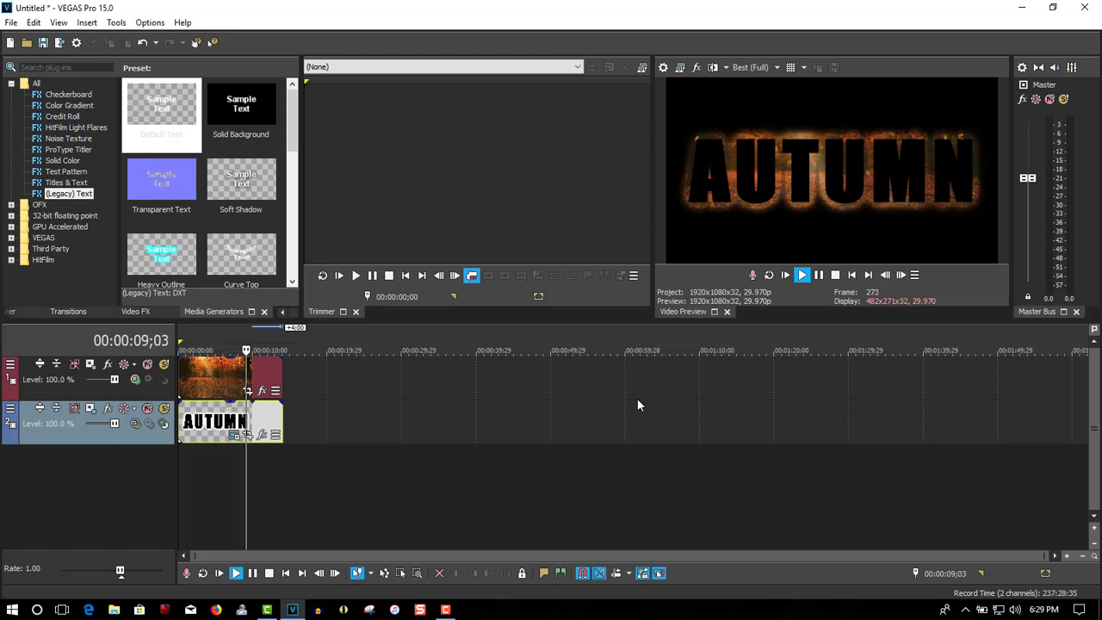
left_click(819, 276)
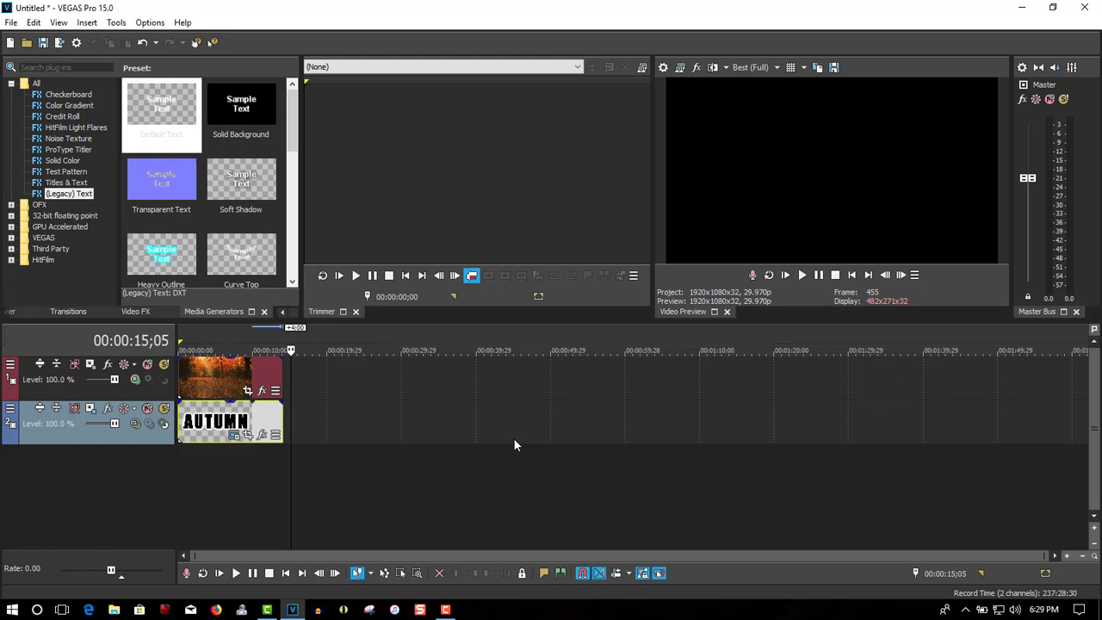